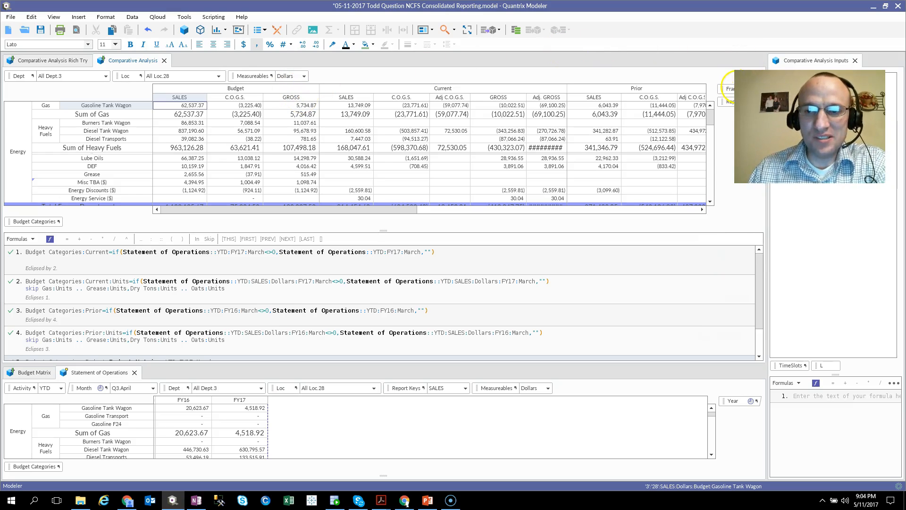
# Review the Budget, Current and Prior column groups of the Comparative Analysis matrix
pyautogui.click(293, 90)
pyautogui.click(433, 90)
pyautogui.click(633, 88)
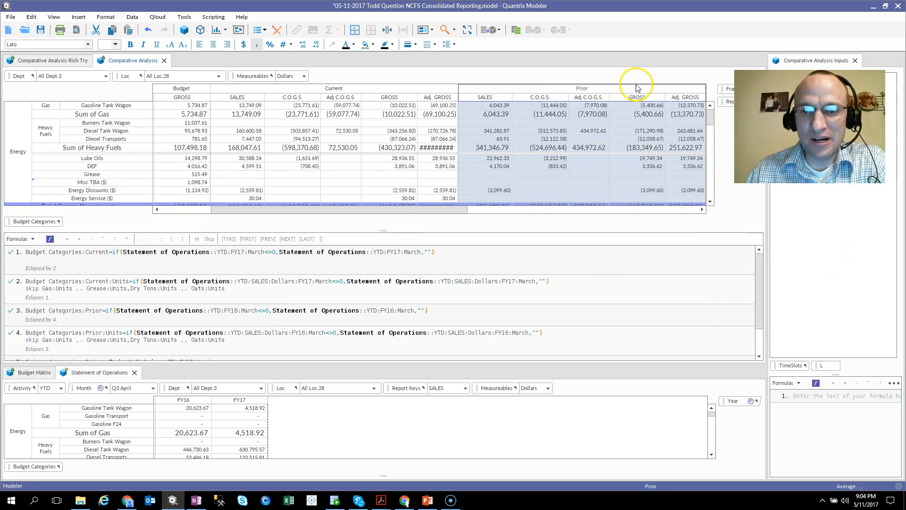
pyautogui.moveTo(460, 201); pyautogui.dragTo(304, 213)
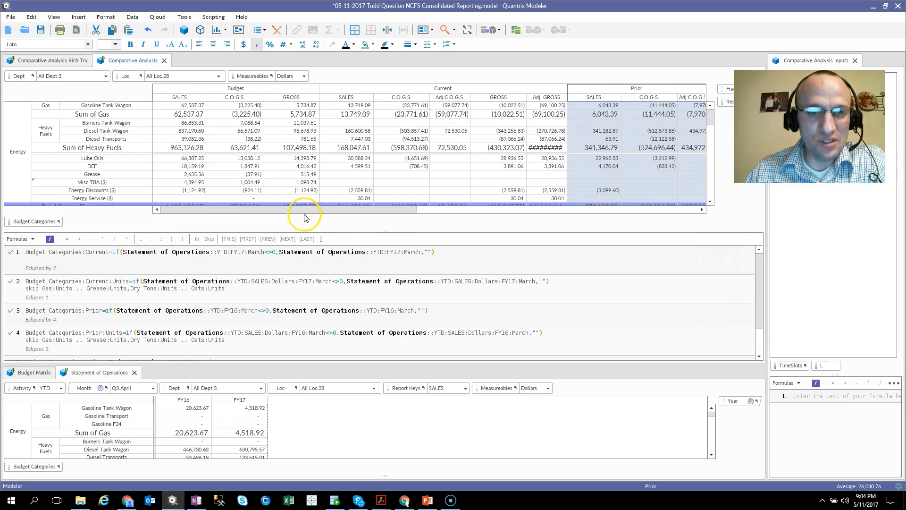
pyautogui.click(274, 94)
pyautogui.click(401, 87)
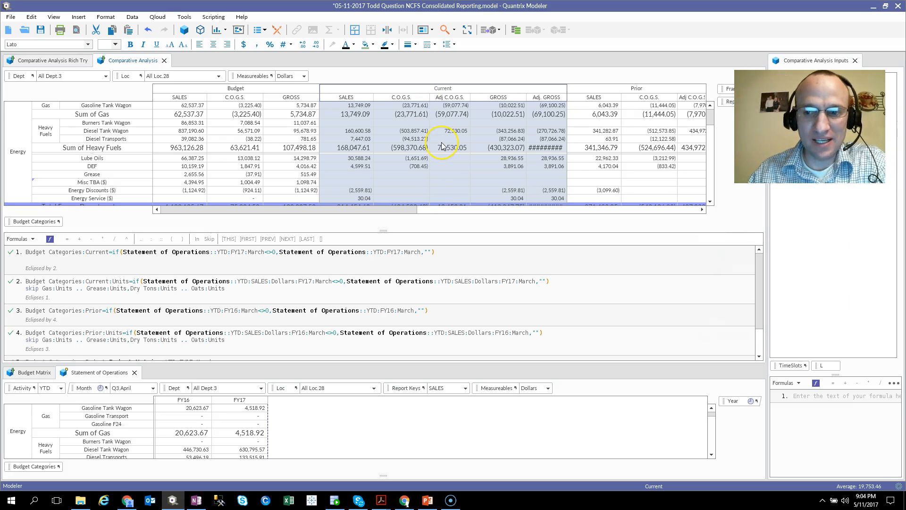
# Select the Current SALES value for Gasoline Tank Wagon and review the matrix's formula list
pyautogui.click(344, 108)
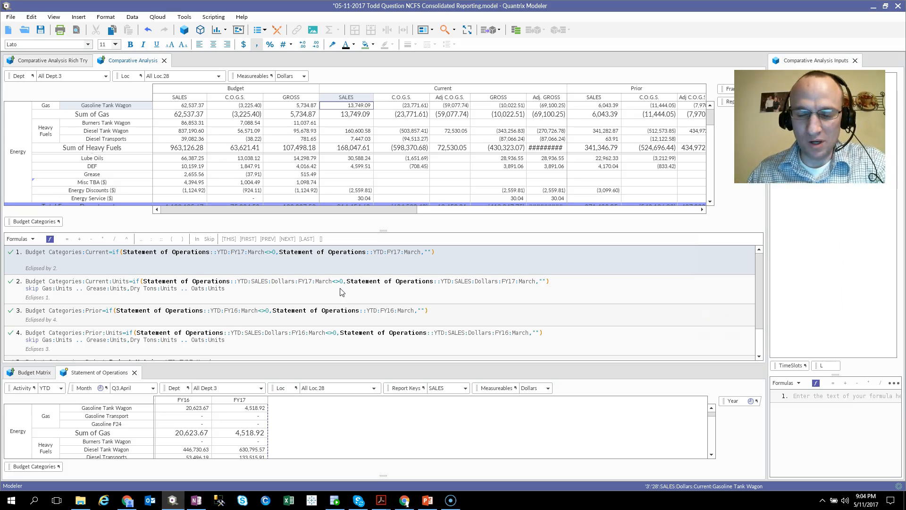
pyautogui.scroll(-1, 277, 345)
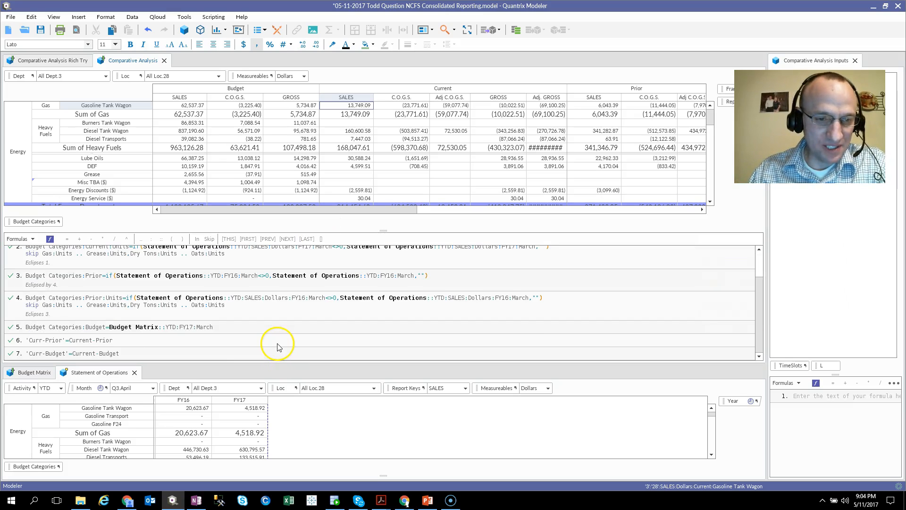
pyautogui.scroll(1, 302, 312)
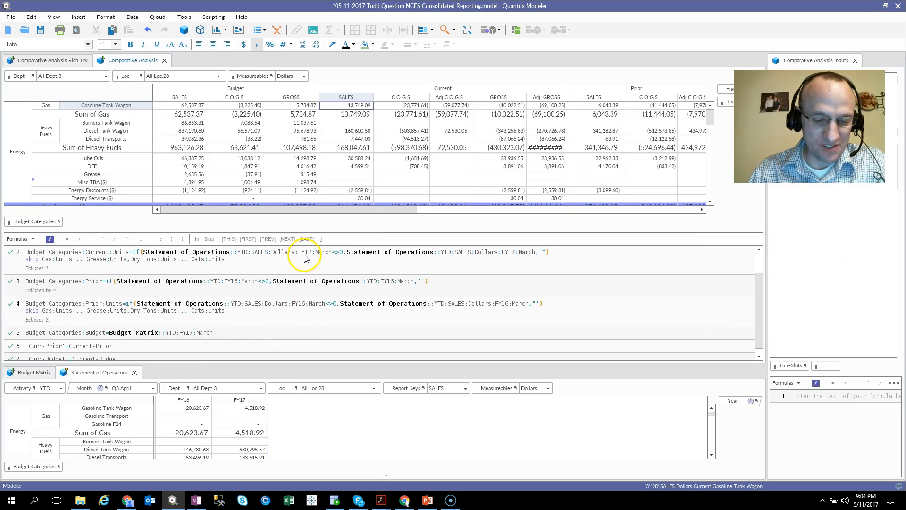
# Temporarily mark the hard-coded year and month references in formulas 2 to 5 and the Comparative Analysis Inputs matrix with annotation rectangles
pyautogui.hotkey('ctrl', '2')
pyautogui.moveTo(289, 246); pyautogui.dragTo(402, 287)
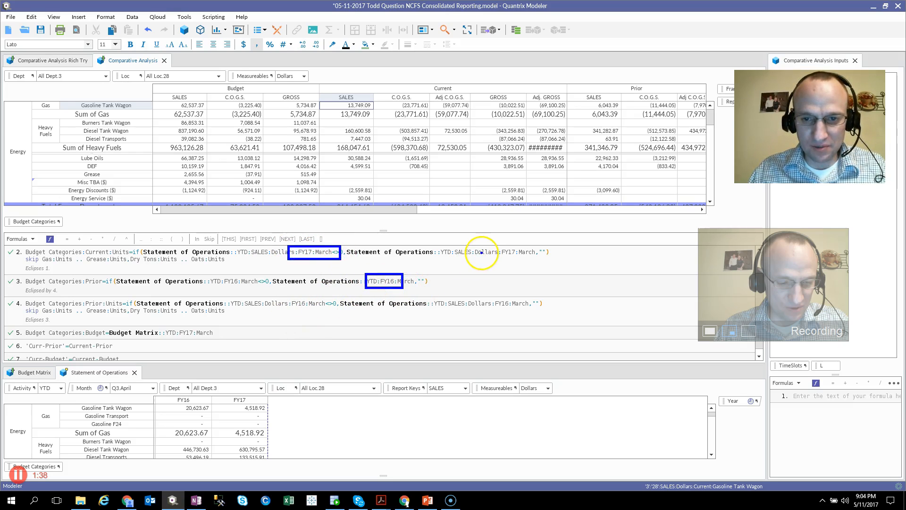
pyautogui.moveTo(480, 248)
pyautogui.mouseDown()
pyautogui.moveTo(524, 249)
pyautogui.moveTo(528, 259)
pyautogui.mouseUp()
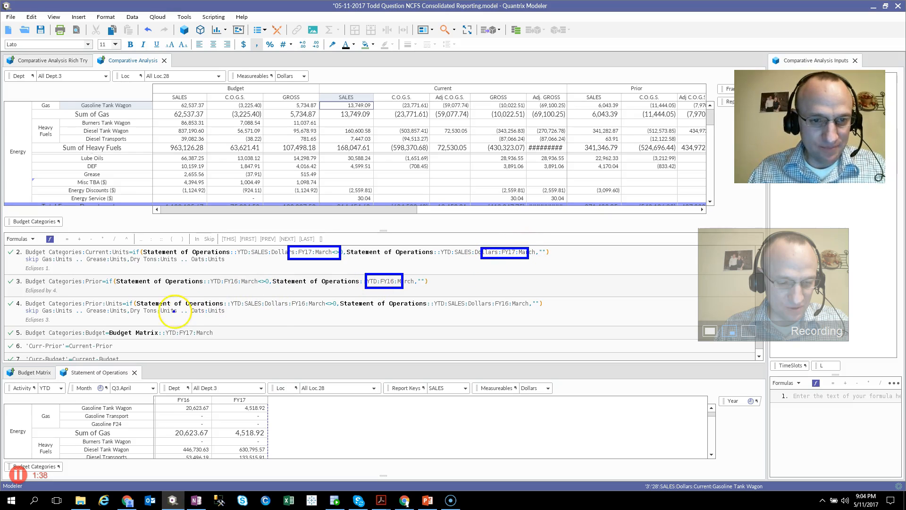
pyautogui.moveTo(160, 329); pyautogui.dragTo(215, 337)
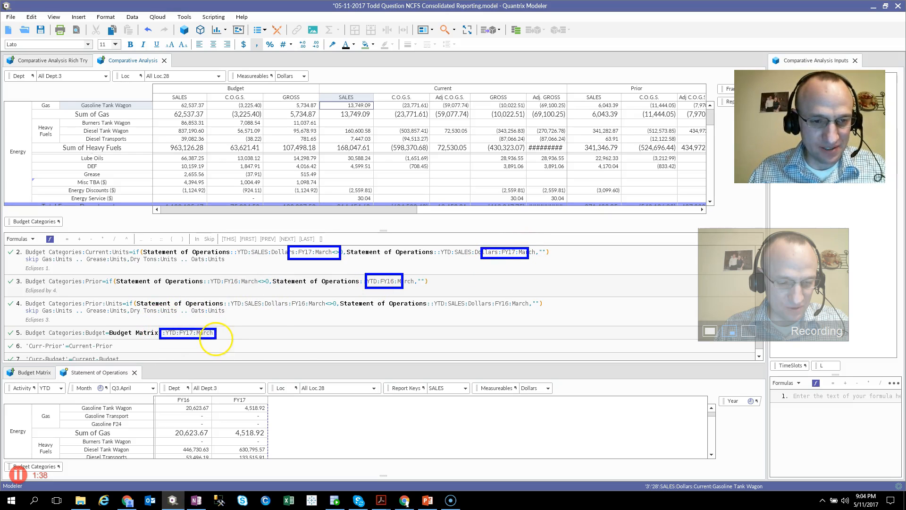
pyautogui.moveTo(483, 292); pyautogui.dragTo(521, 314)
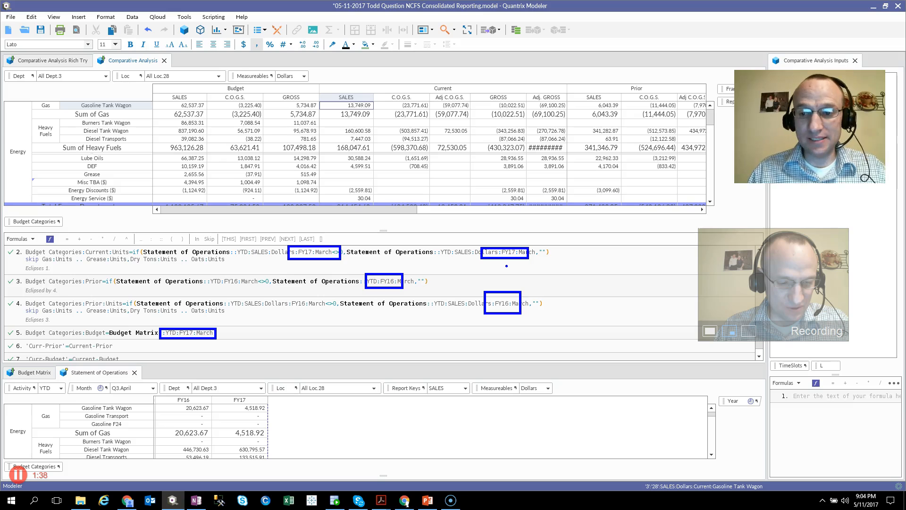
pyautogui.click(306, 257)
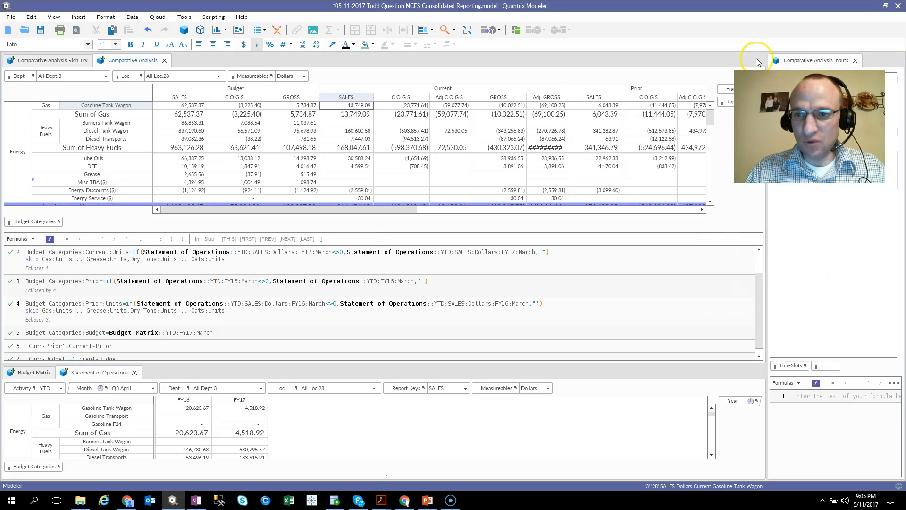
pyautogui.moveTo(757, 48); pyautogui.dragTo(864, 109)
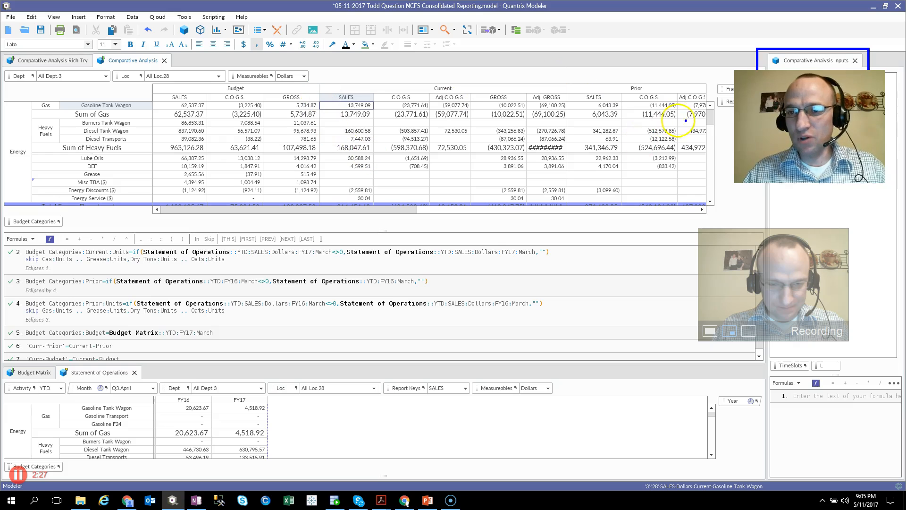
pyautogui.press('Escape')
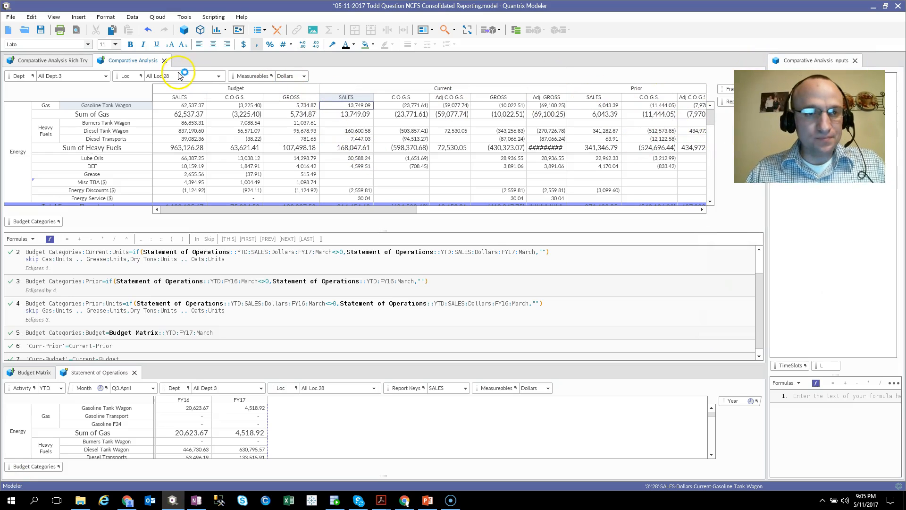
# Compare the Comparative Analysis matrix and its formulas with the Comparative Analysis Rich Try version
pyautogui.click(69, 61)
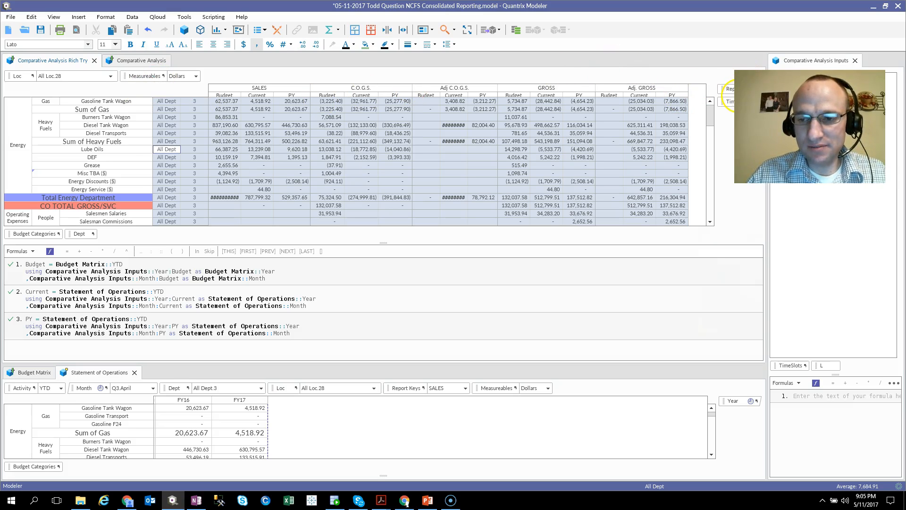
pyautogui.click(141, 60)
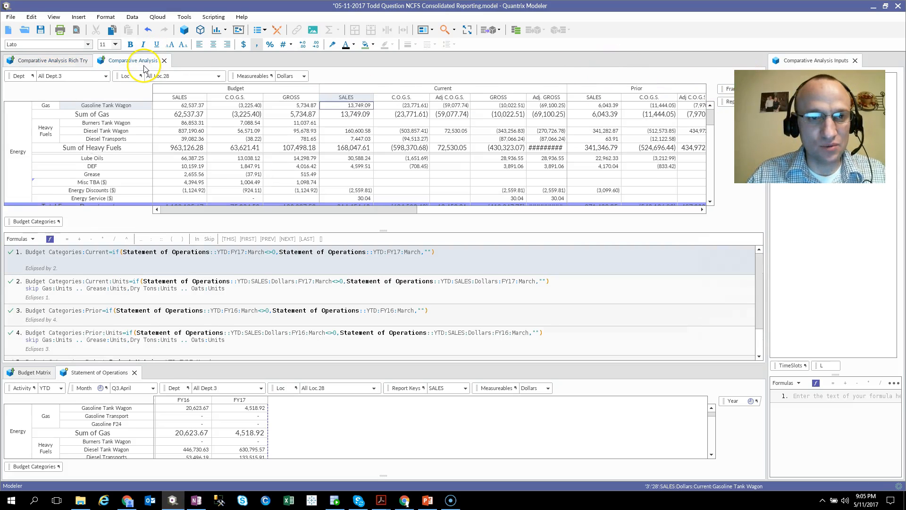
pyautogui.click(55, 64)
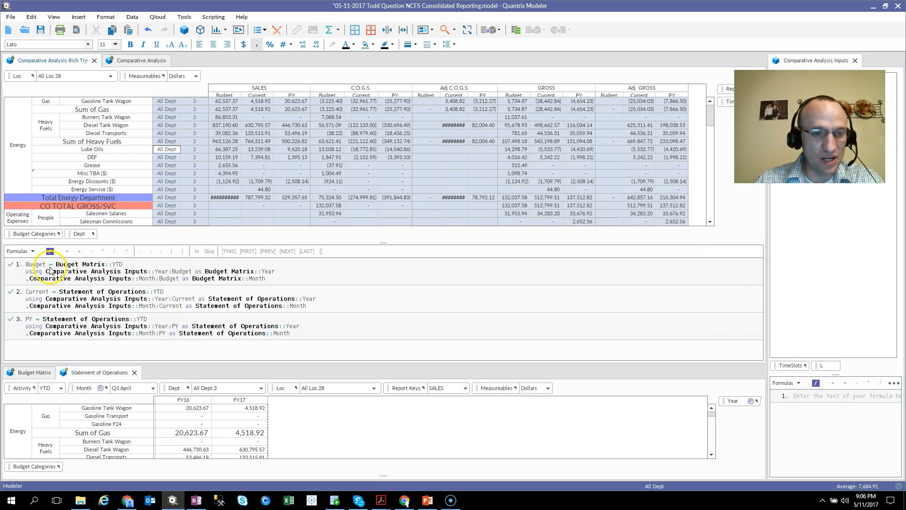
# Inspect the Year category in the Budget Matrix and return to the Statement of Operations matrix
pyautogui.click(36, 372)
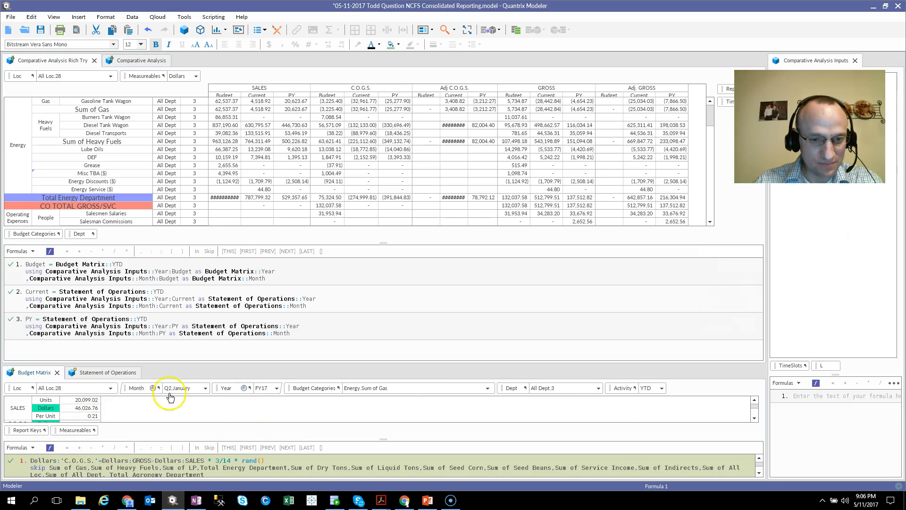
pyautogui.click(227, 389)
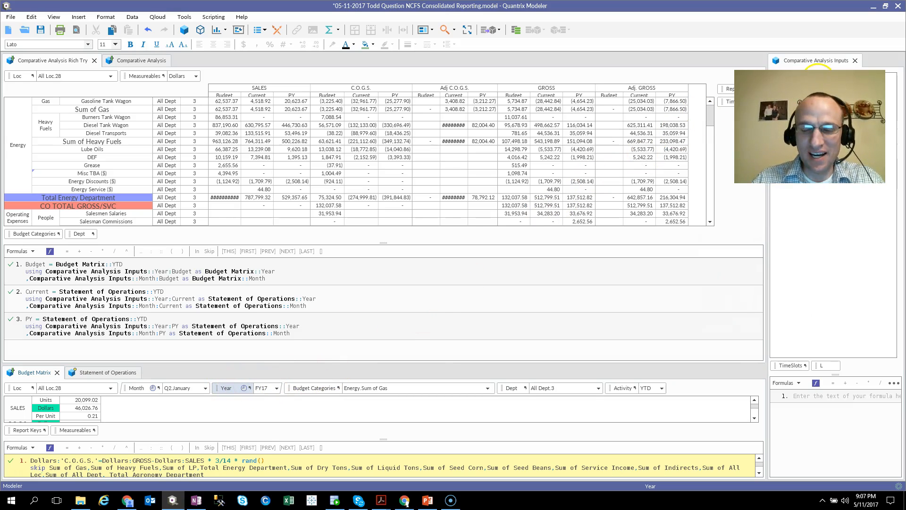
pyautogui.moveTo(237, 393)
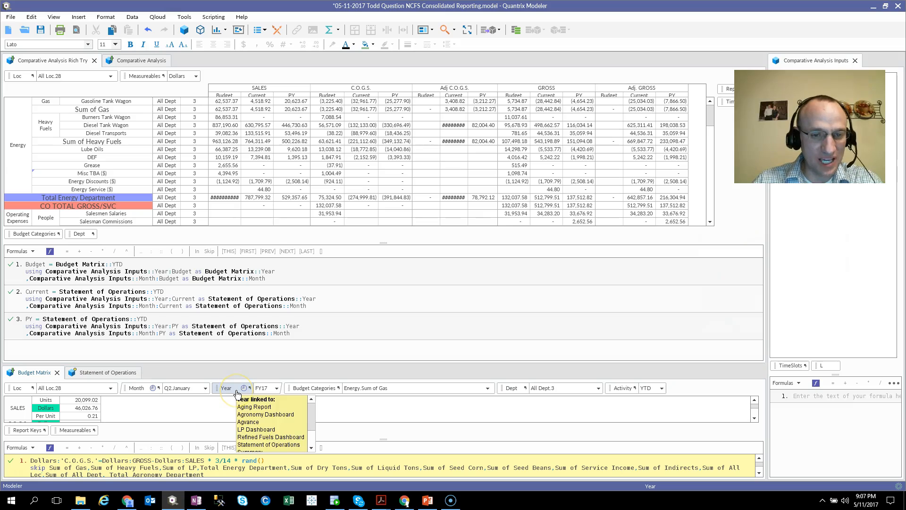
pyautogui.click(85, 374)
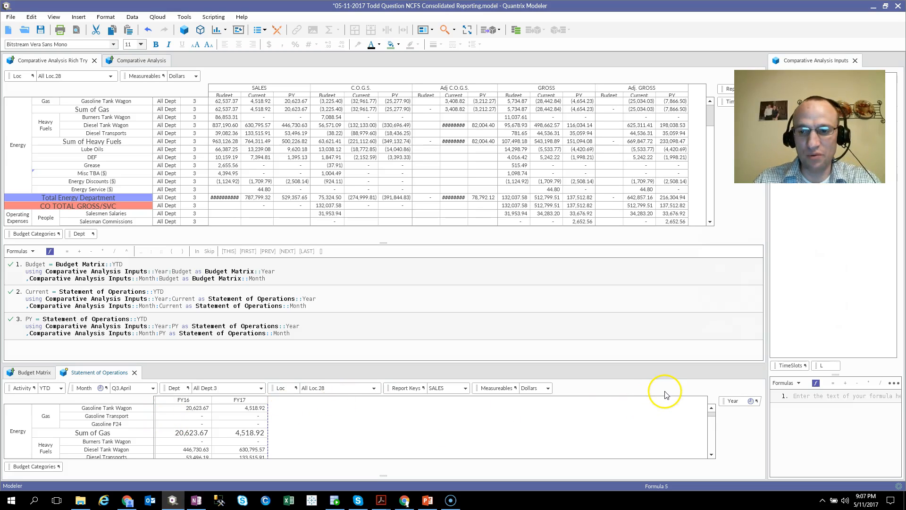
# Change the Budget month in the Comparative Analysis Inputs matrix twice, checking the gas Budget sales after each change
pyautogui.click(228, 102)
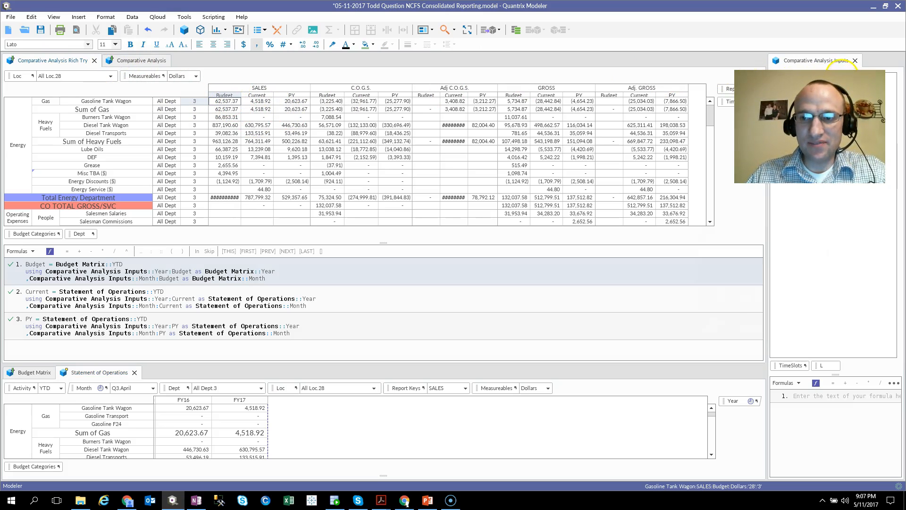
pyautogui.click(844, 62)
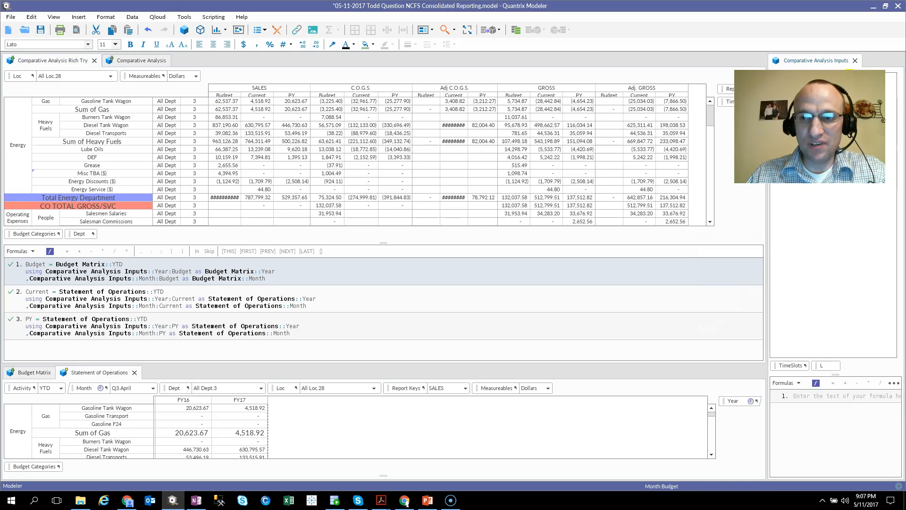
pyautogui.click(229, 102)
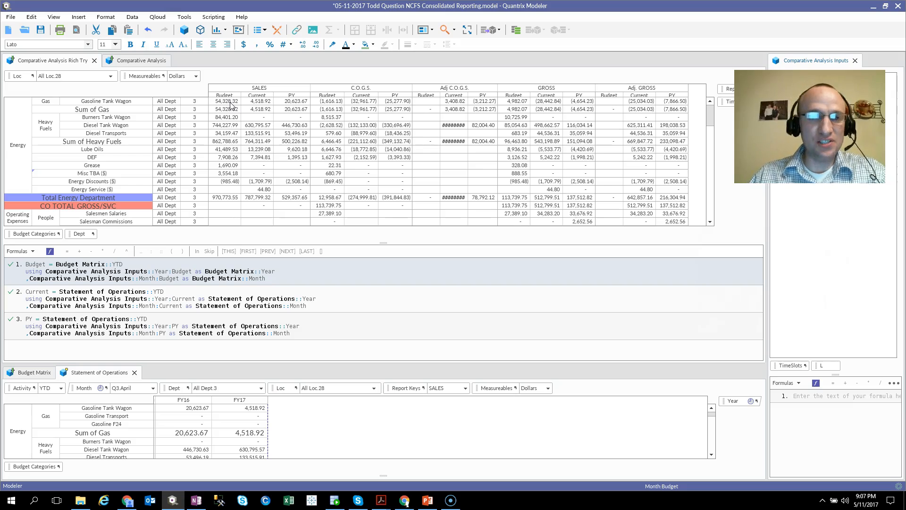
pyautogui.click(829, 66)
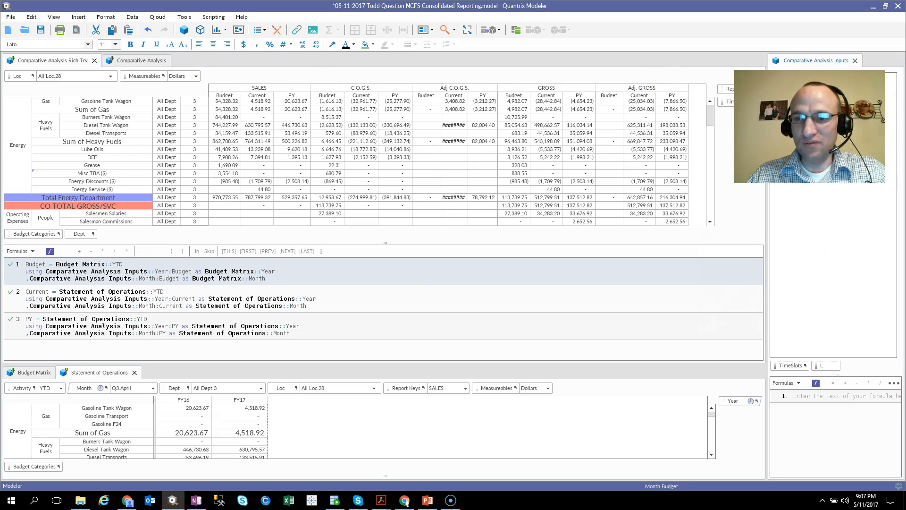
pyautogui.click(224, 109)
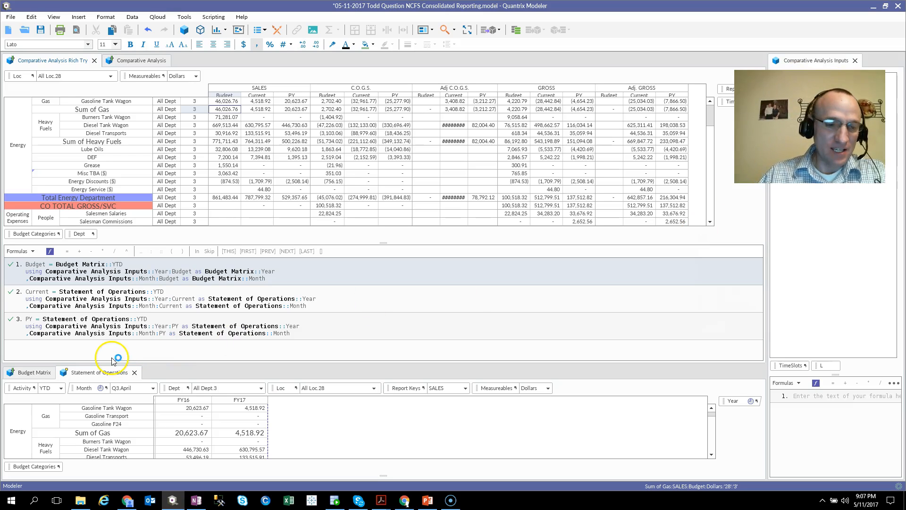
# View the original Comparative Analysis matrix against the Rich Try version and switch to the contact slide in PowerPoint
pyautogui.click(123, 371)
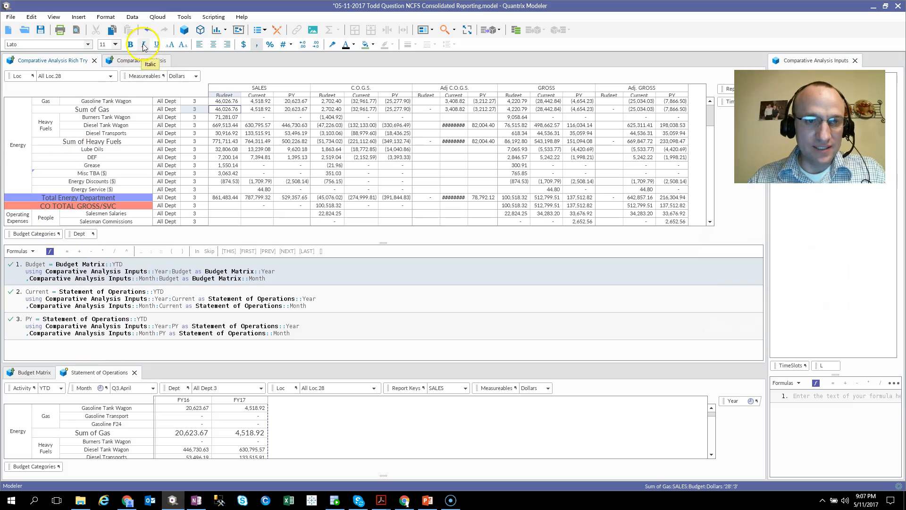
pyautogui.click(138, 60)
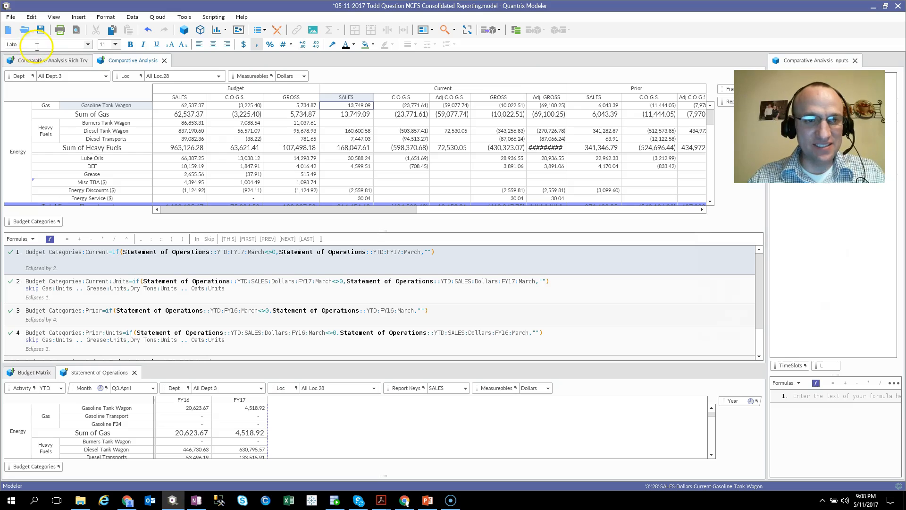
pyautogui.click(42, 66)
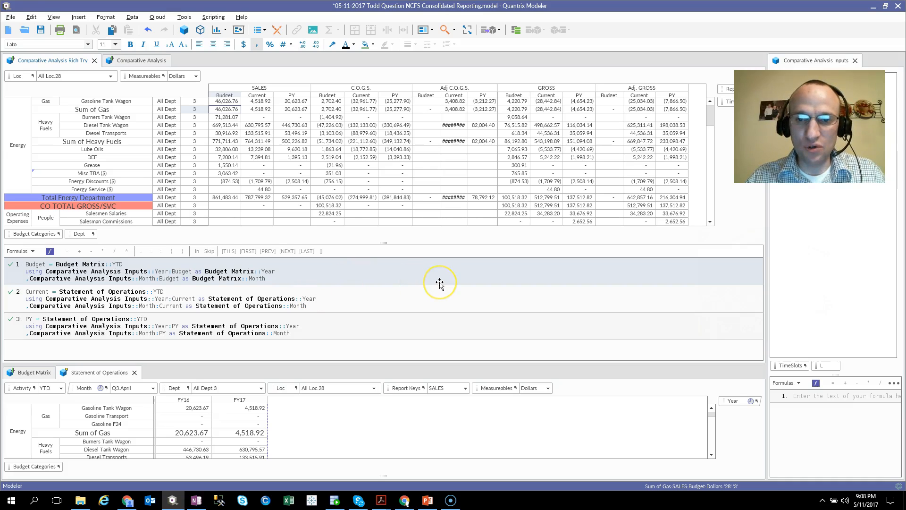
pyautogui.hotkey('alt', 'Tab')
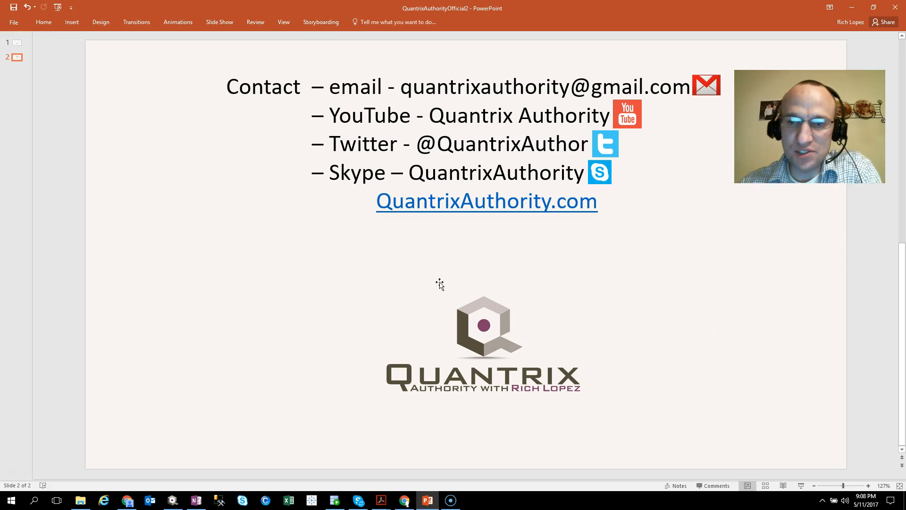